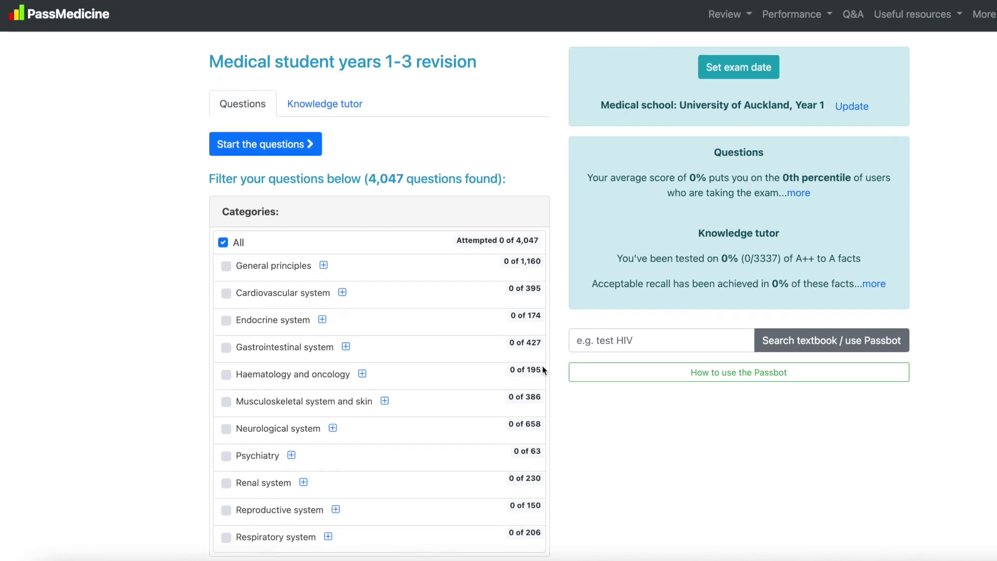
- Scroll down the Medical student years 1-3 revision page to review all 4,047 questions
scroll(542, 365, "down", 3)
scroll(543, 369, "up", 3)
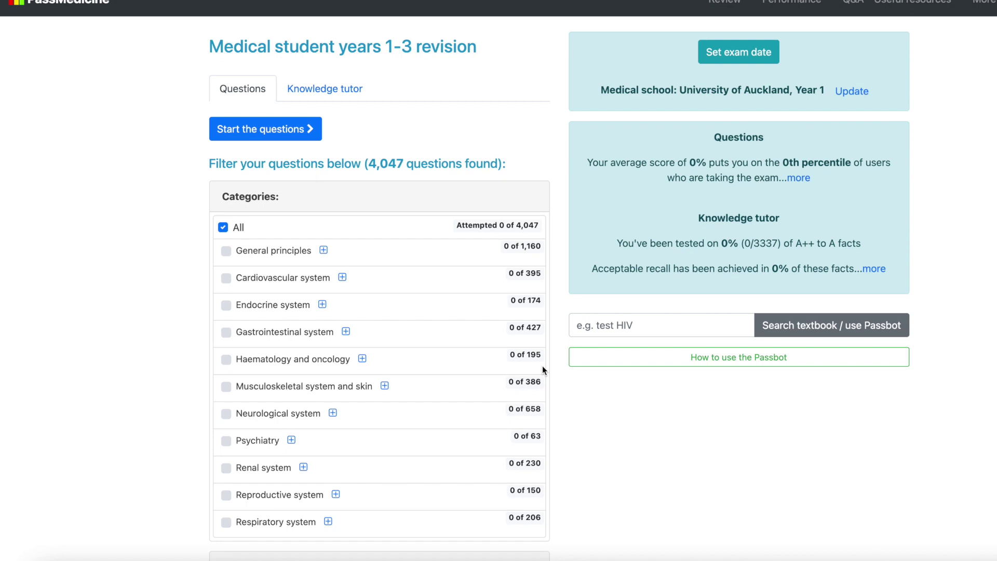
left_click(344, 96)
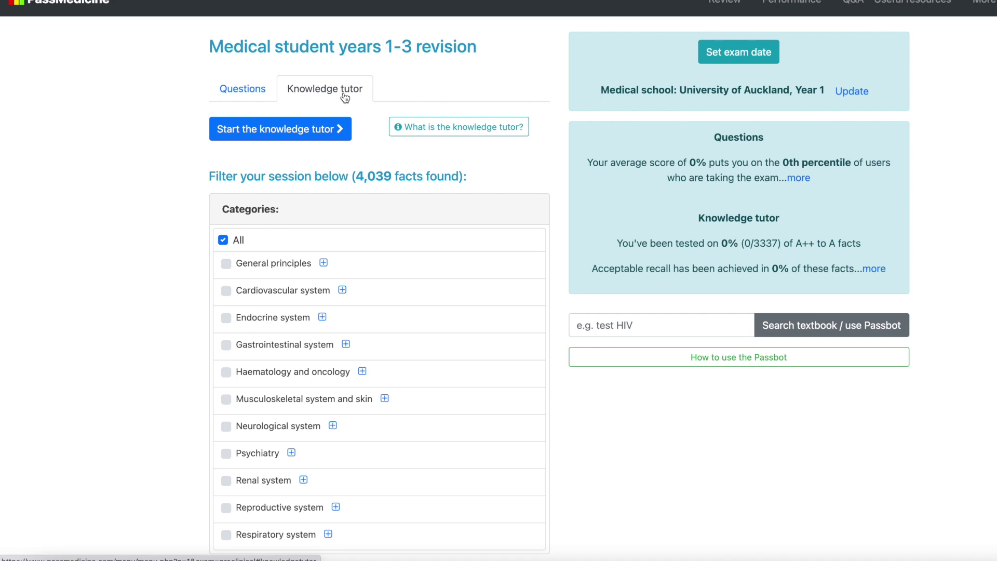
left_click(259, 90)
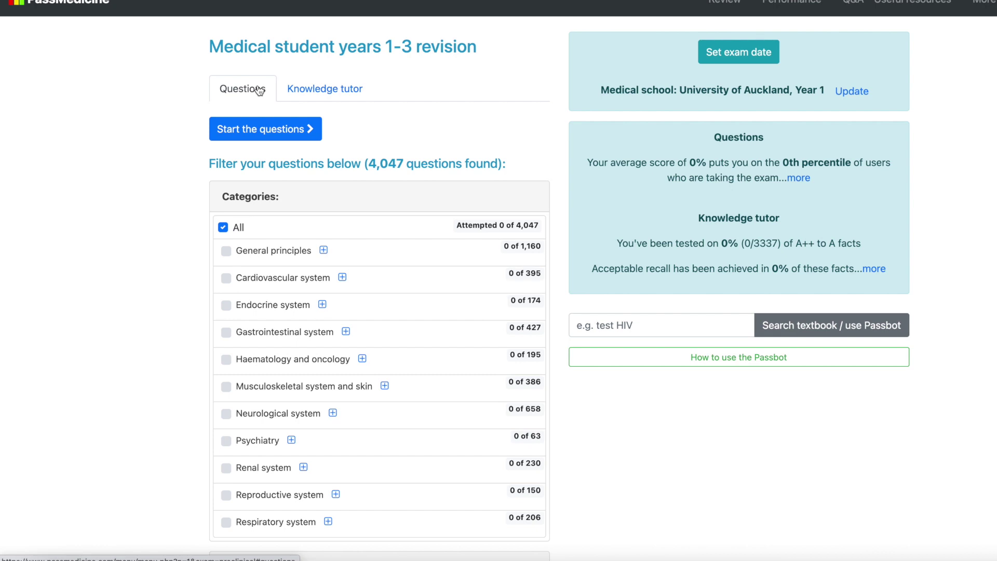
scroll(198, 153, "down", 1)
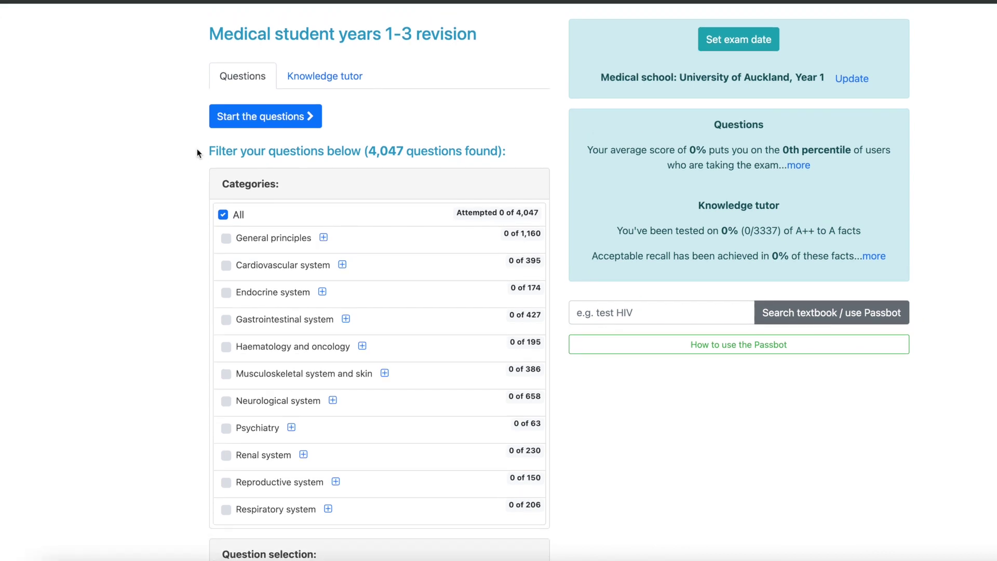
- Start the question session at Question 1 of 4047, on DiGeorge syndrome
left_click(293, 111)
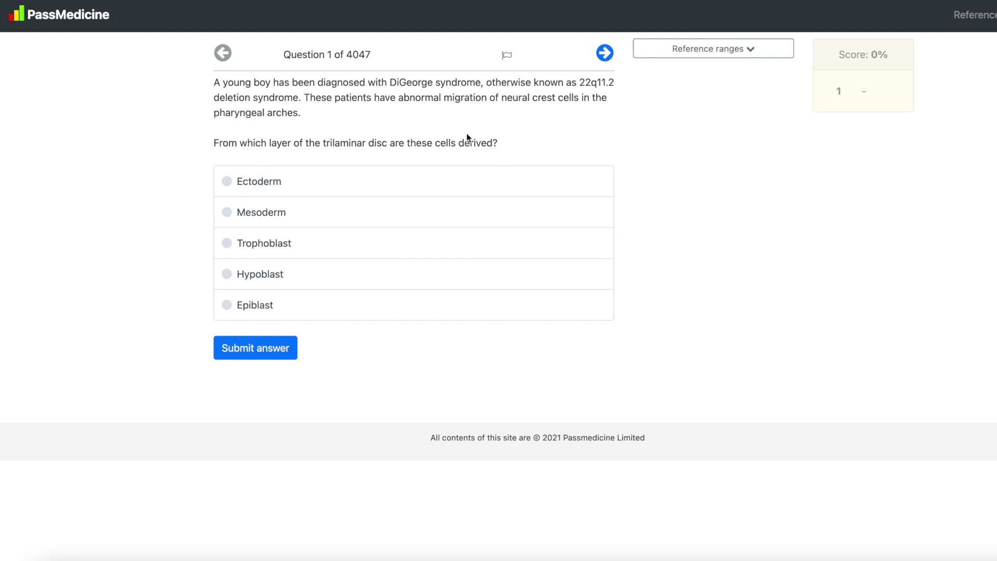
left_click(754, 52)
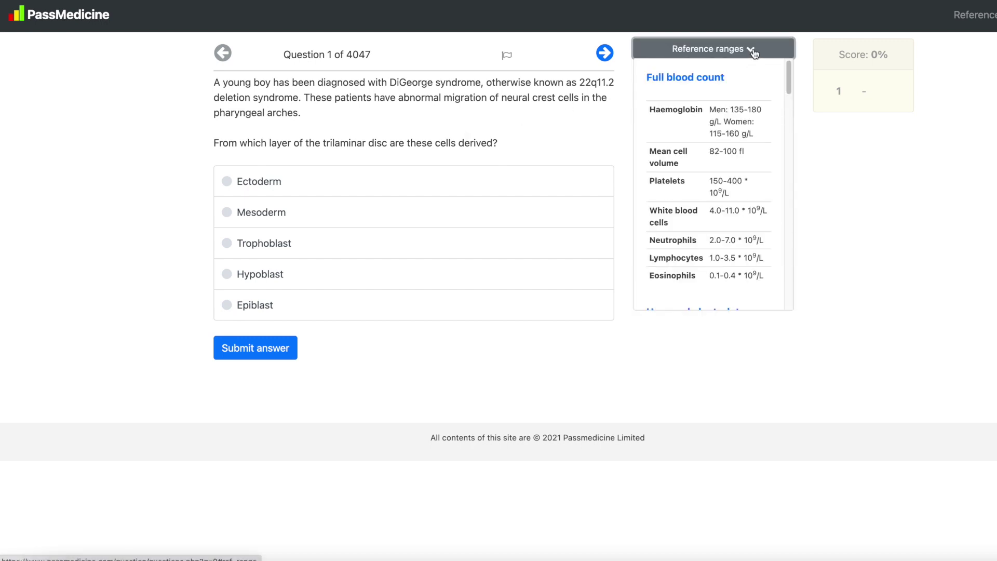
scroll(732, 148, "down", 2)
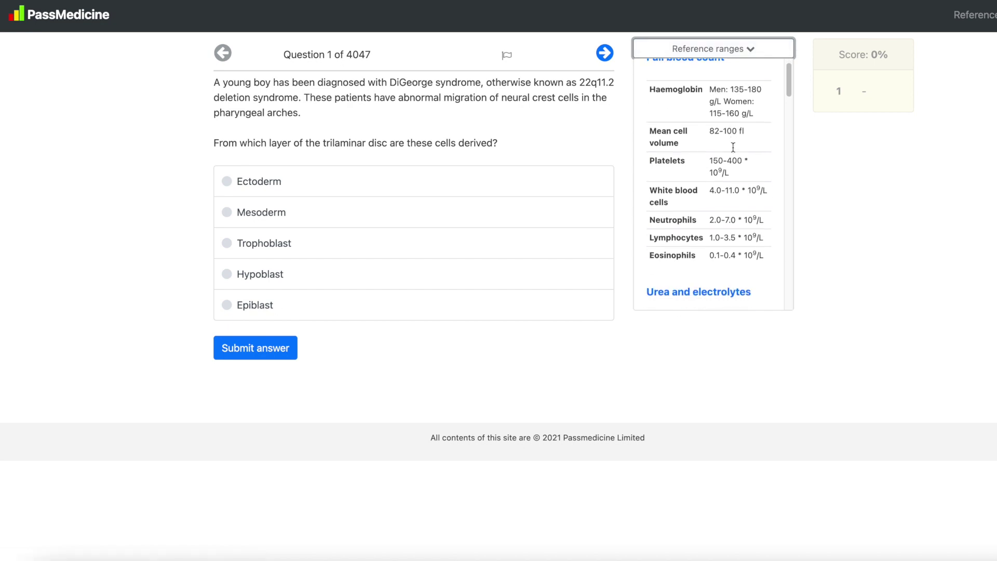
scroll(733, 147, "down", 10)
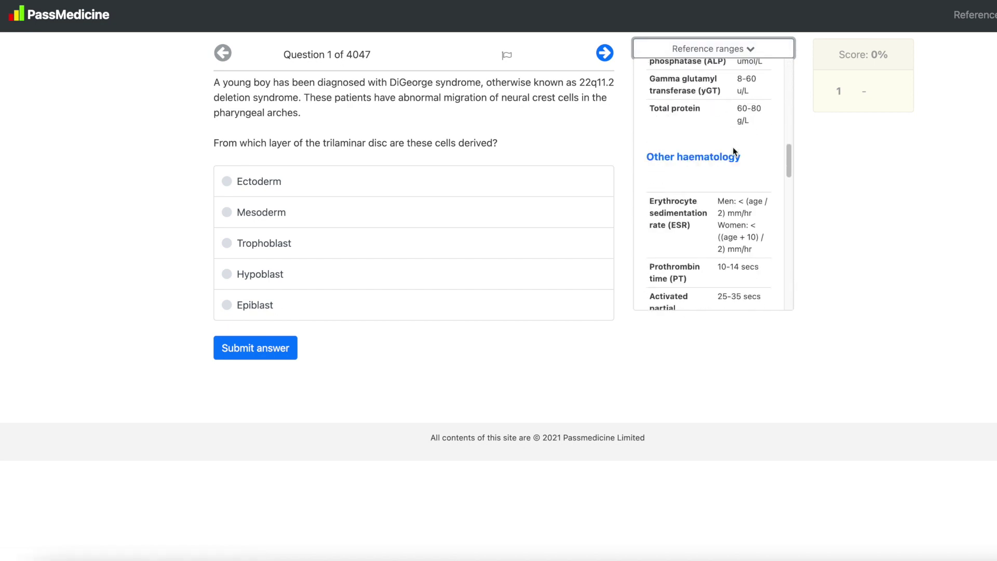
scroll(733, 147, "down", 10)
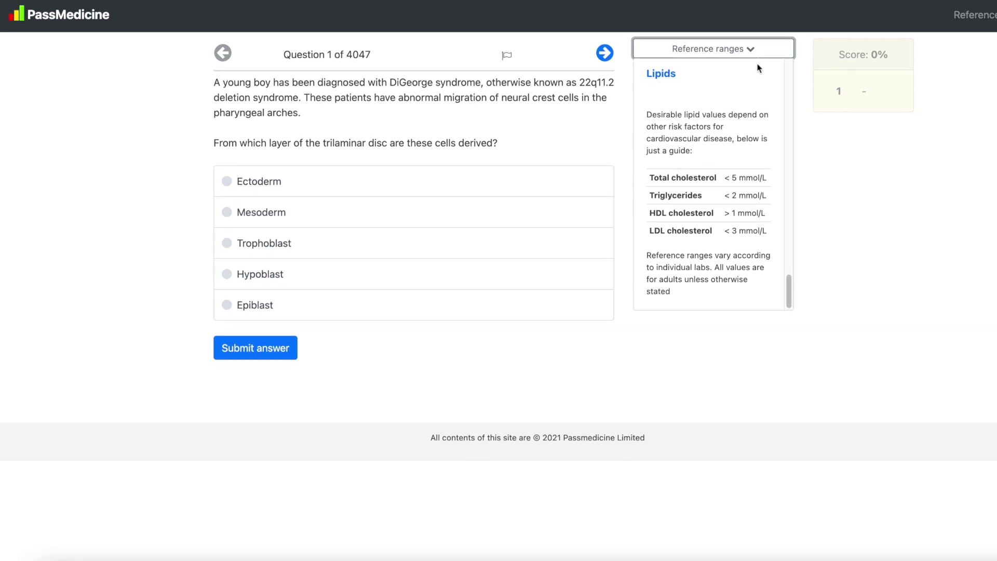
left_click(751, 48)
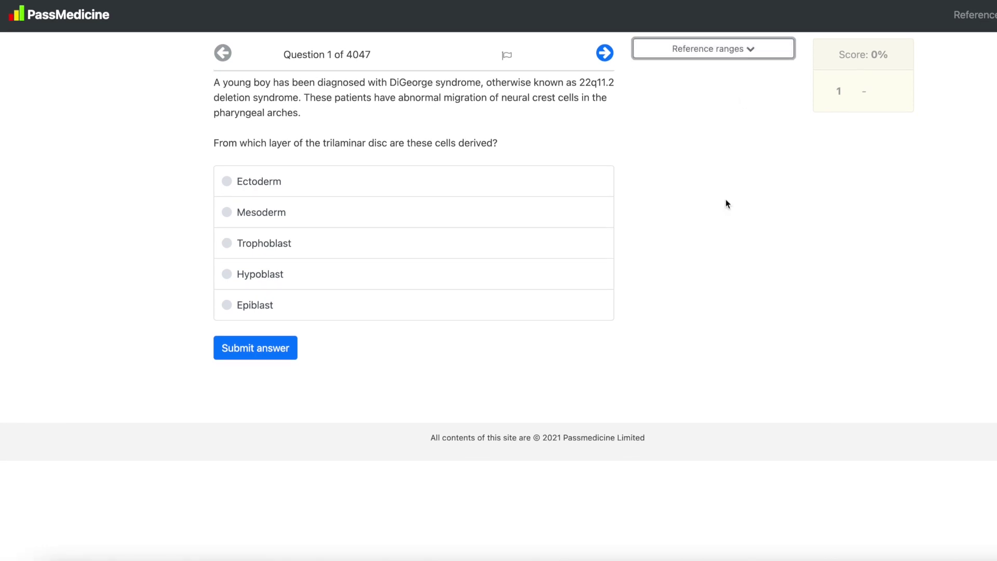
left_click(305, 224)
- Submit Mesoderm for Question 1 and read the explanation showing Ectoderm as correct
left_click(267, 349)
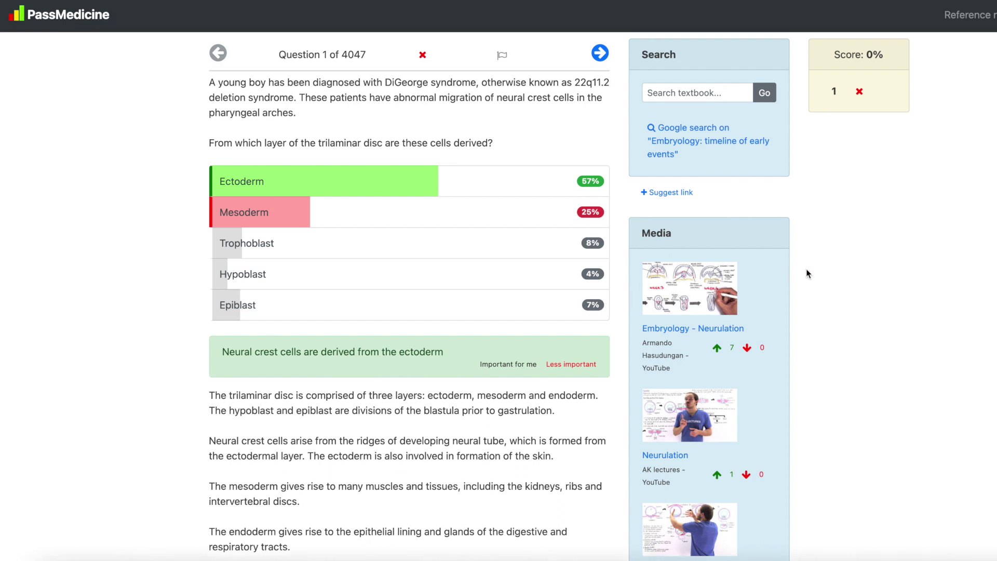
scroll(806, 270, "down", 1)
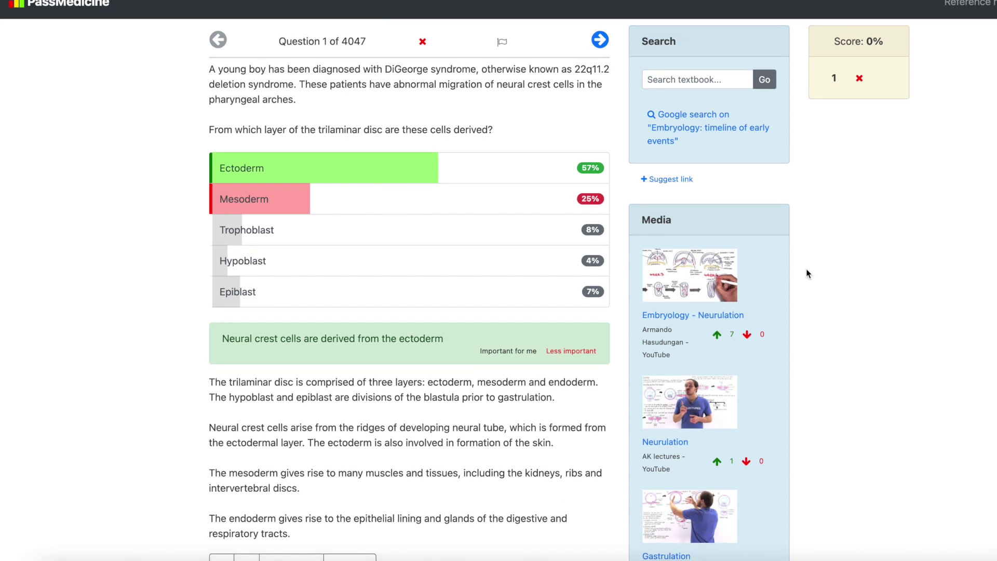
scroll(608, 353, "down", 3)
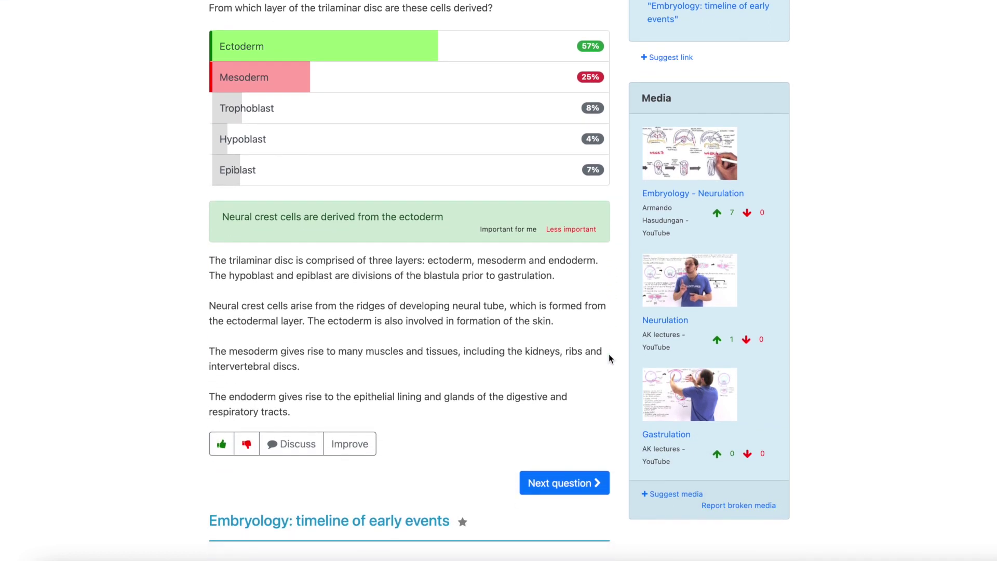
scroll(609, 355, "down", 10)
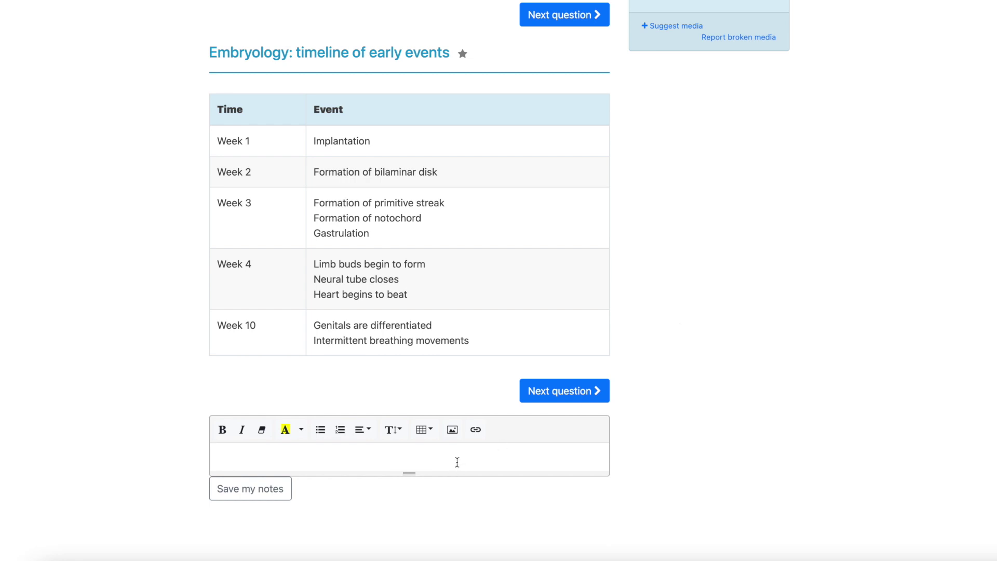
scroll(677, 454, "up", 5)
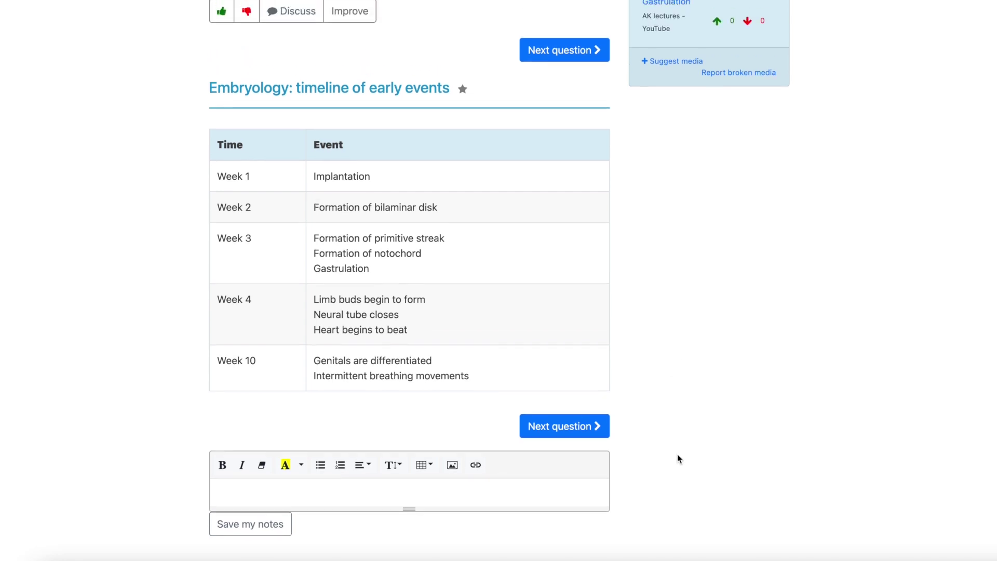
scroll(677, 454, "up", 4)
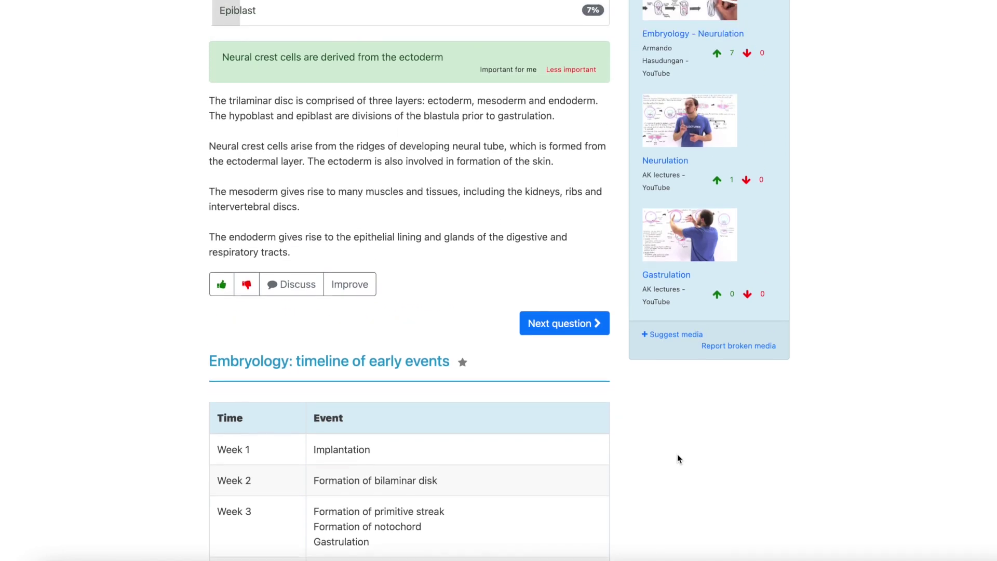
scroll(677, 453, "up", 5)
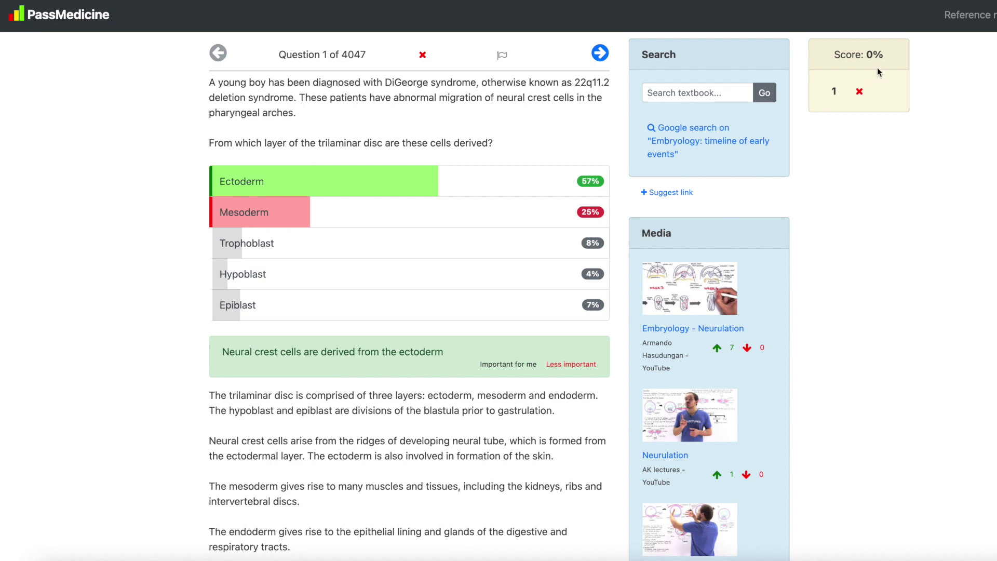
- Advance to Question 2, then end the session to reach the Session review
left_click(607, 59)
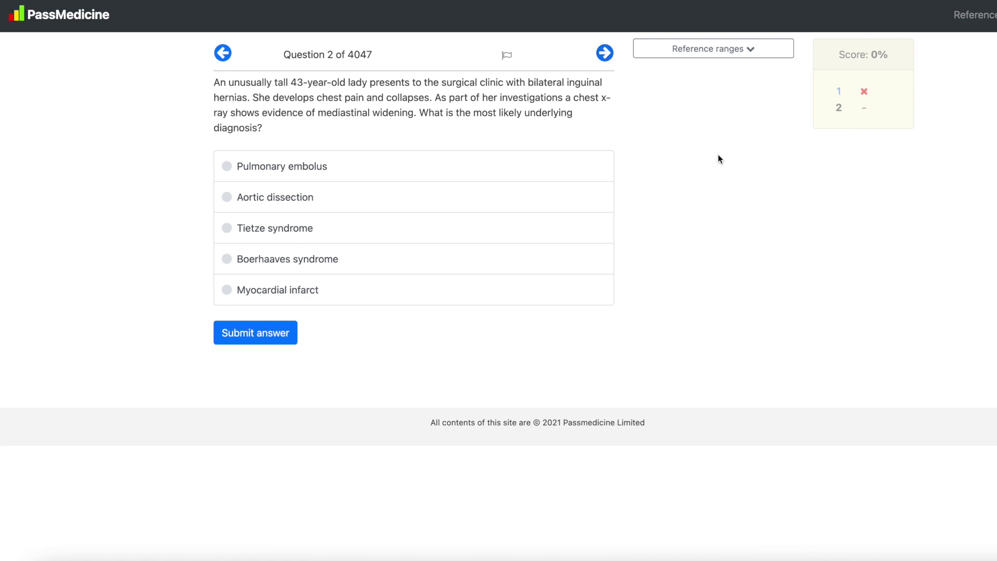
left_click(839, 92)
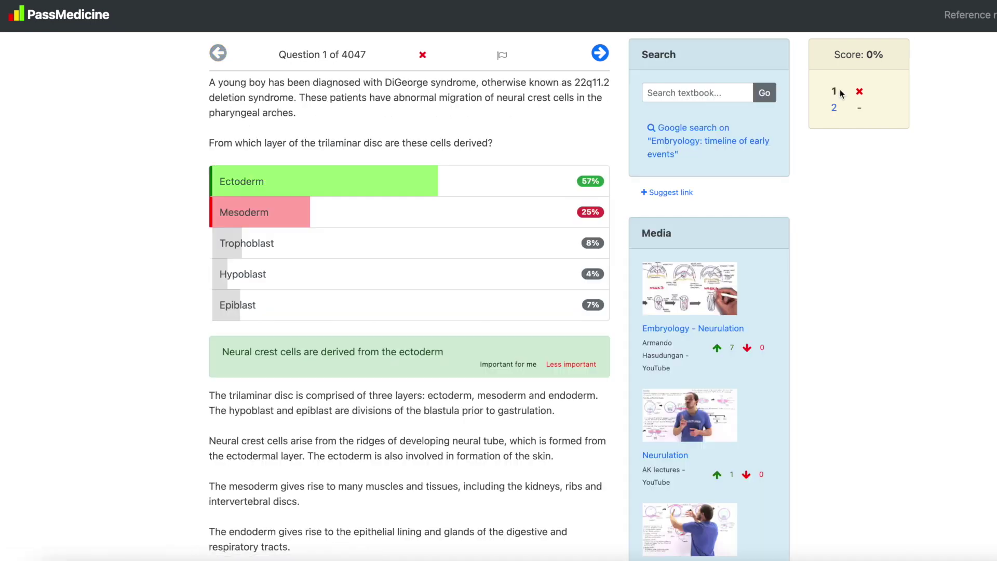
left_click(840, 90)
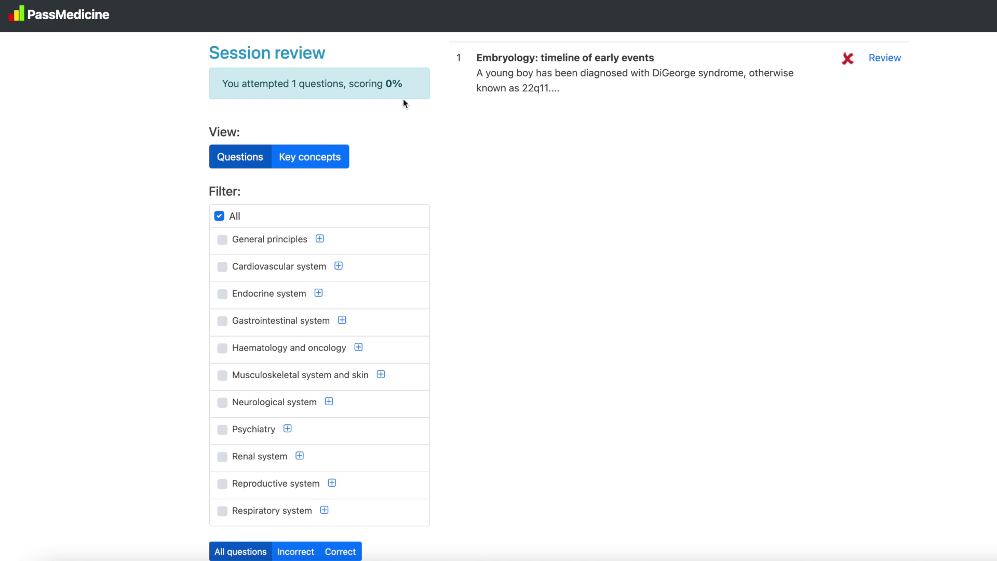
- Look over the session review showing 1 question attempted at 0%
scroll(483, 179, "down", 1)
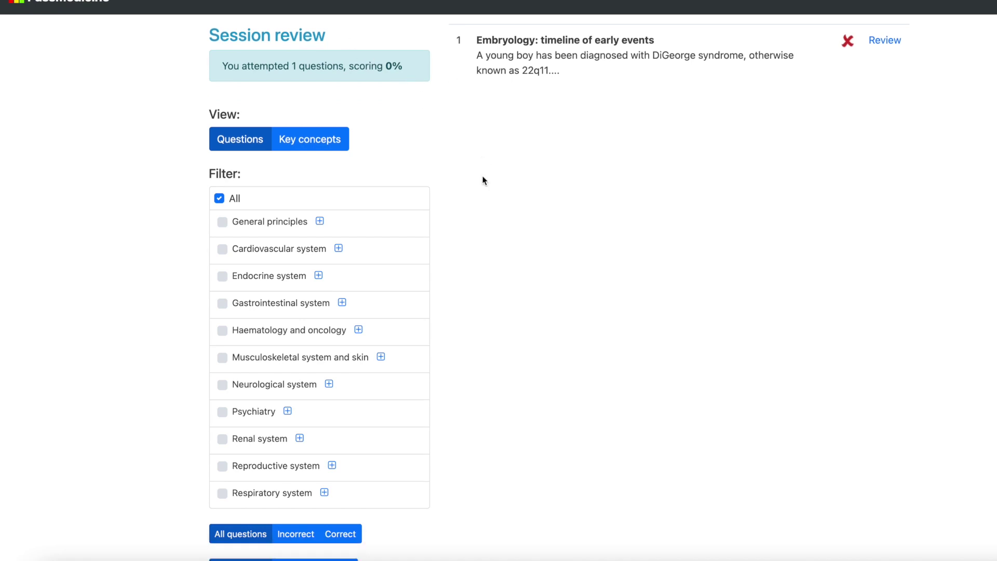
scroll(483, 179, "up", 1)
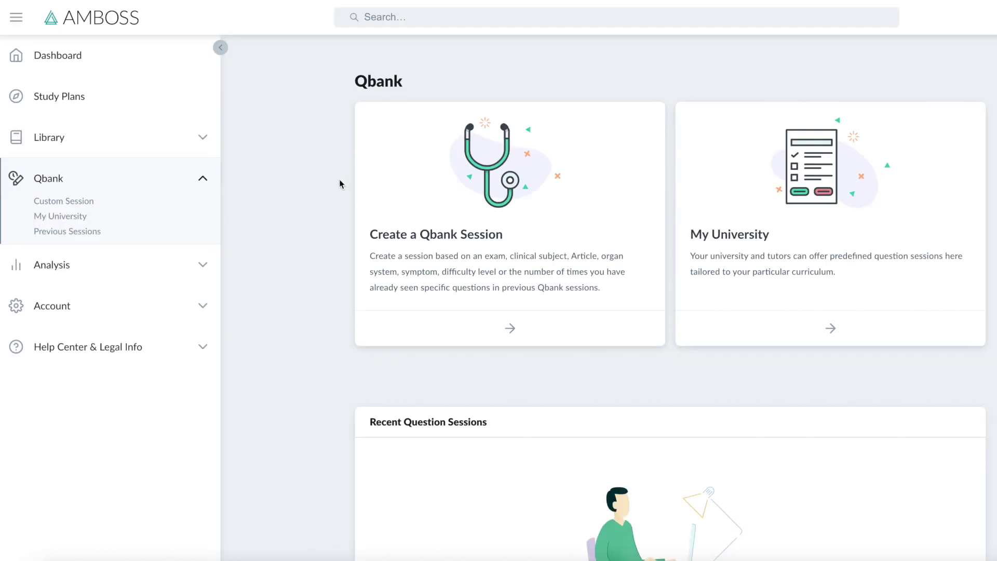
- Begin a New Custom Session in AMBOSS Qbank and bring up its Systems filter list
left_click(509, 330)
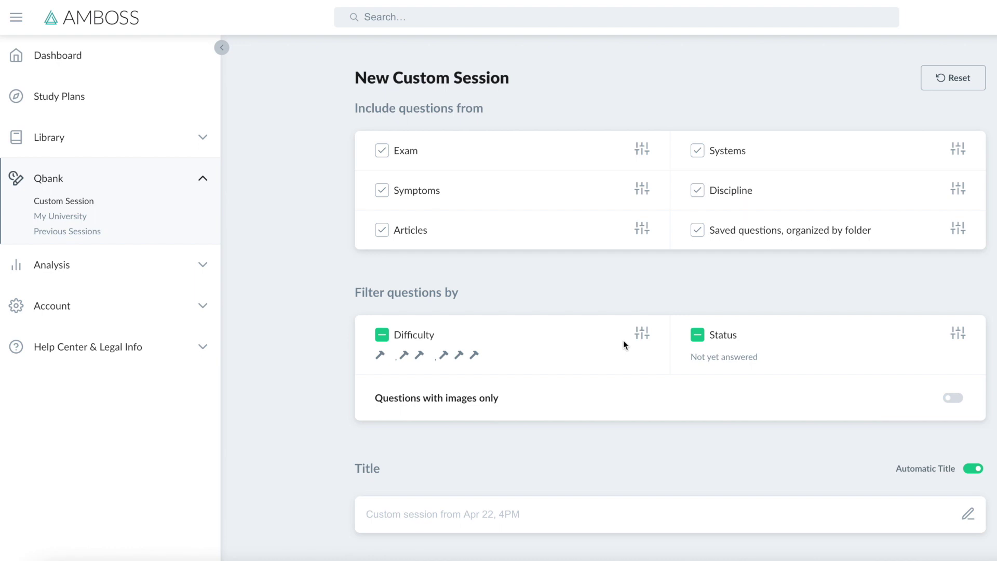
left_click(957, 150)
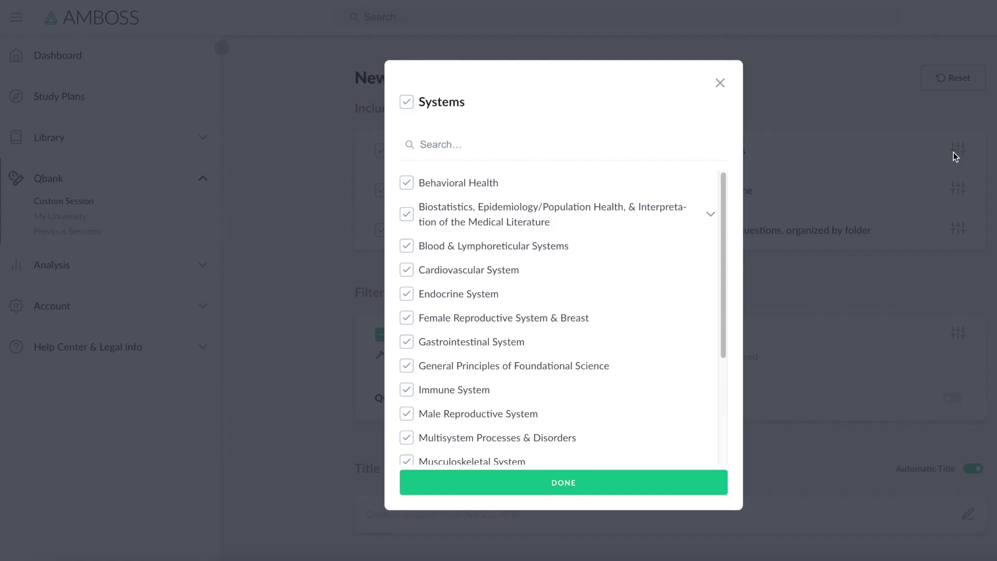
- Limit the session's systems to Endocrine System only
scroll(512, 252, "down", 1)
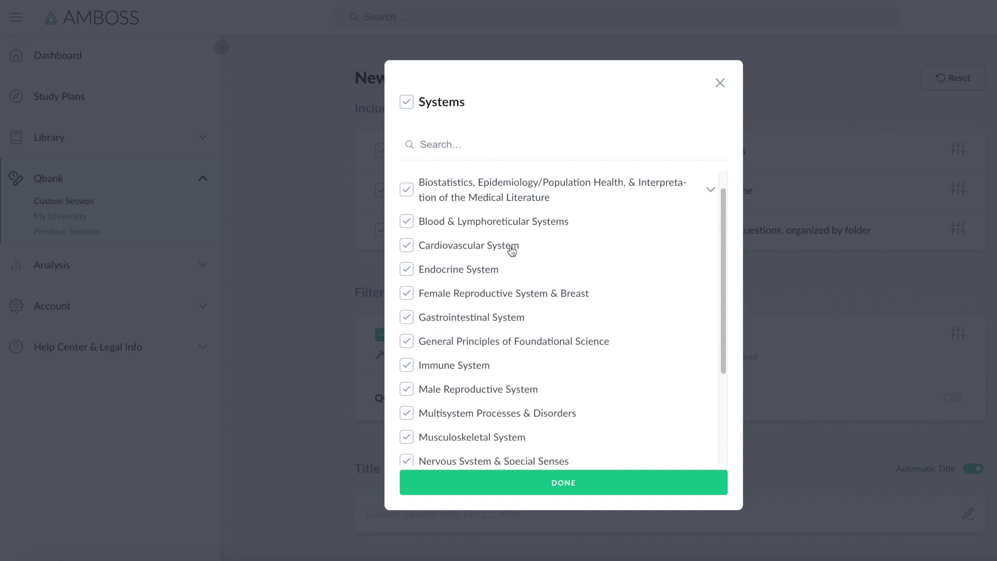
left_click(408, 263)
left_click(524, 479)
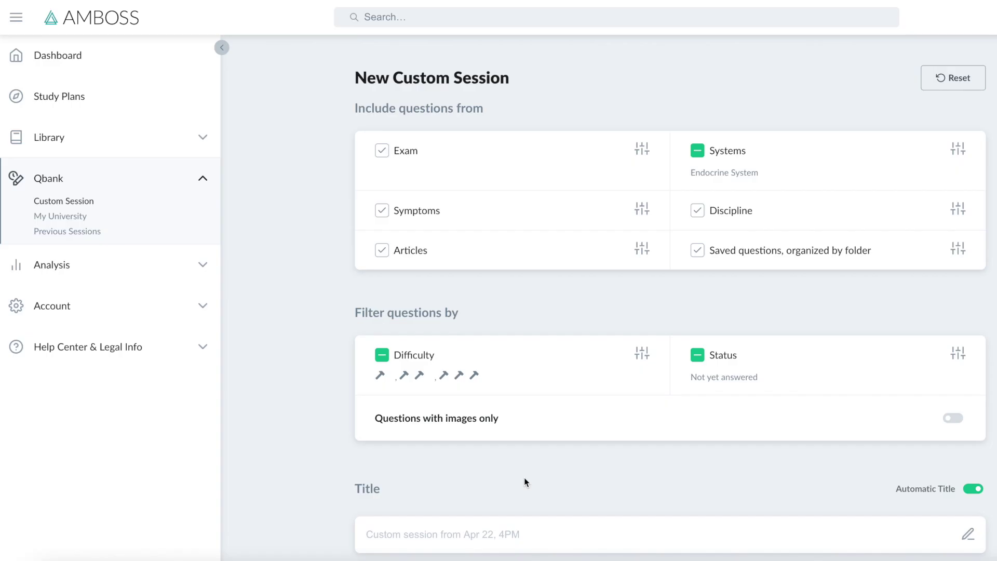
- Restrict the session's symptoms filter to Abdomen only
left_click(643, 209)
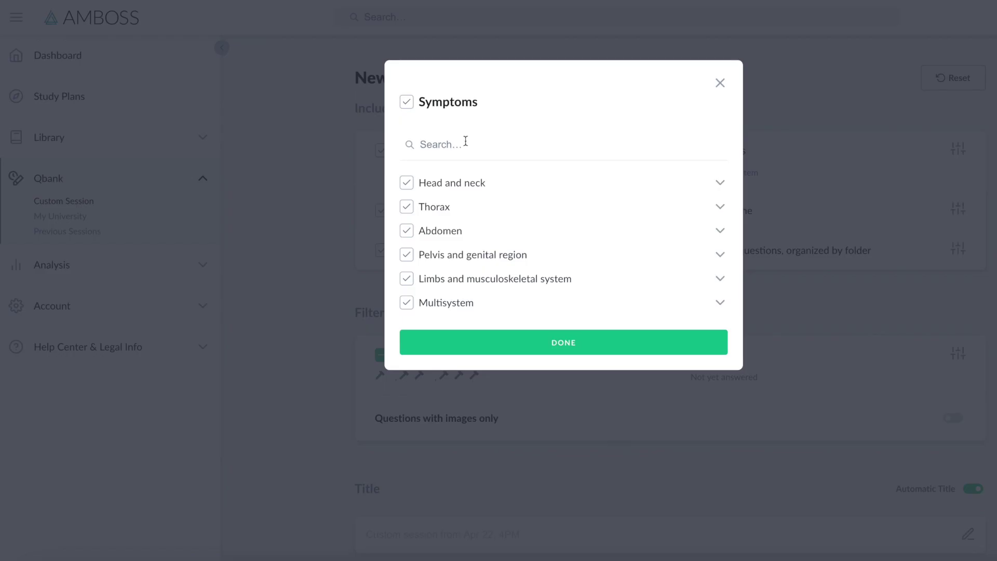
left_click(407, 231)
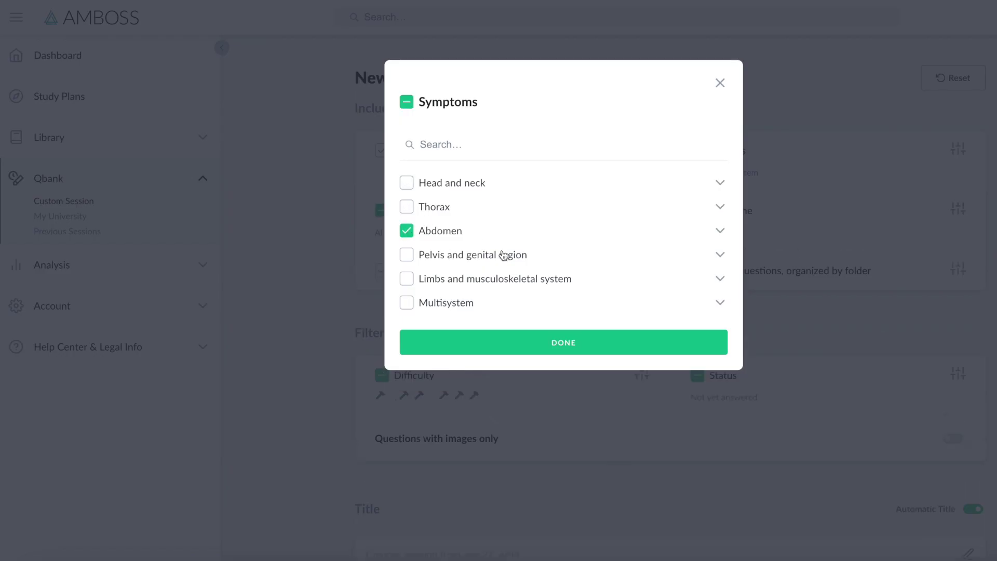
left_click(523, 350)
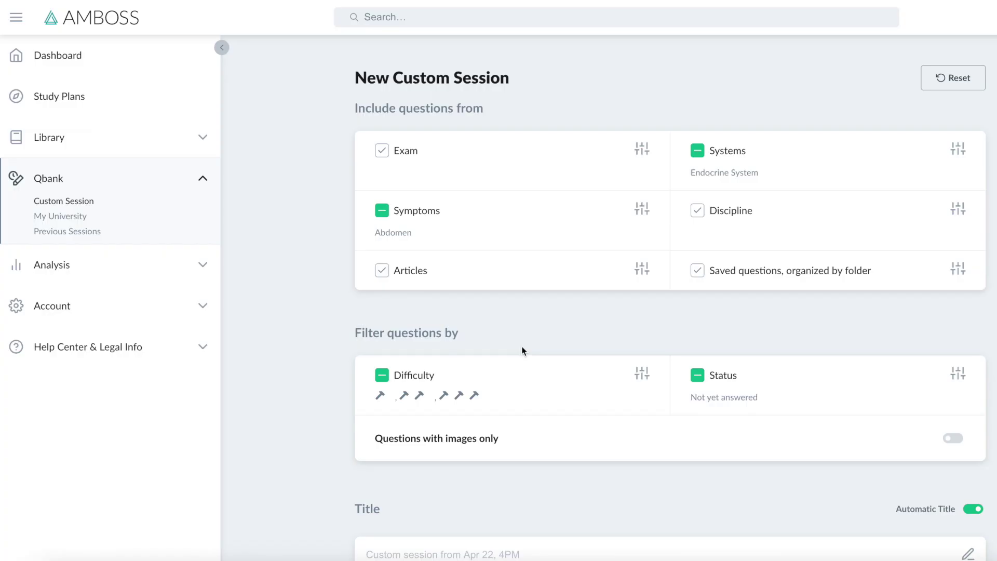
- Include the 4- and 5-hammer difficulties so all five levels are covered
left_click(644, 374)
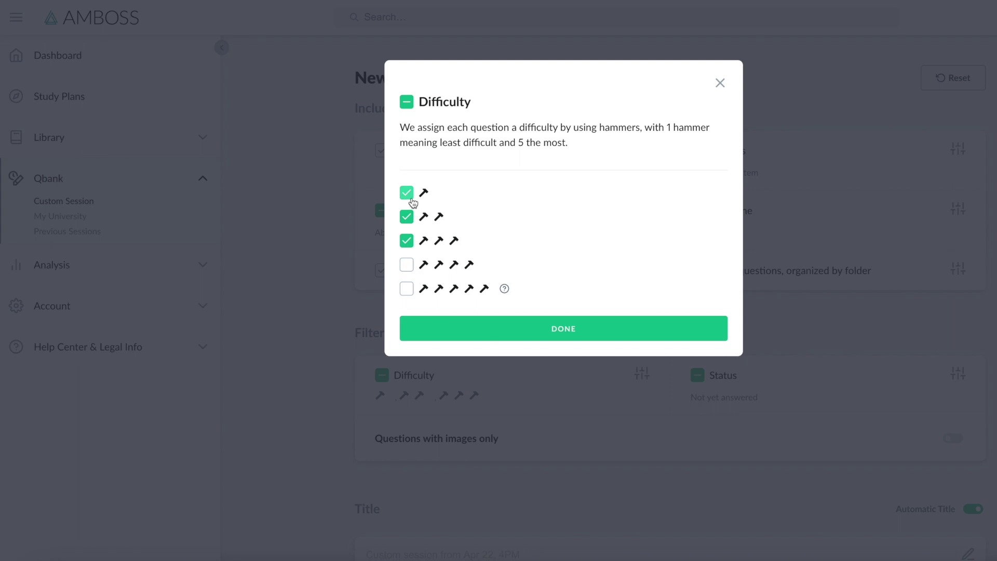
left_click(406, 264)
left_click(407, 288)
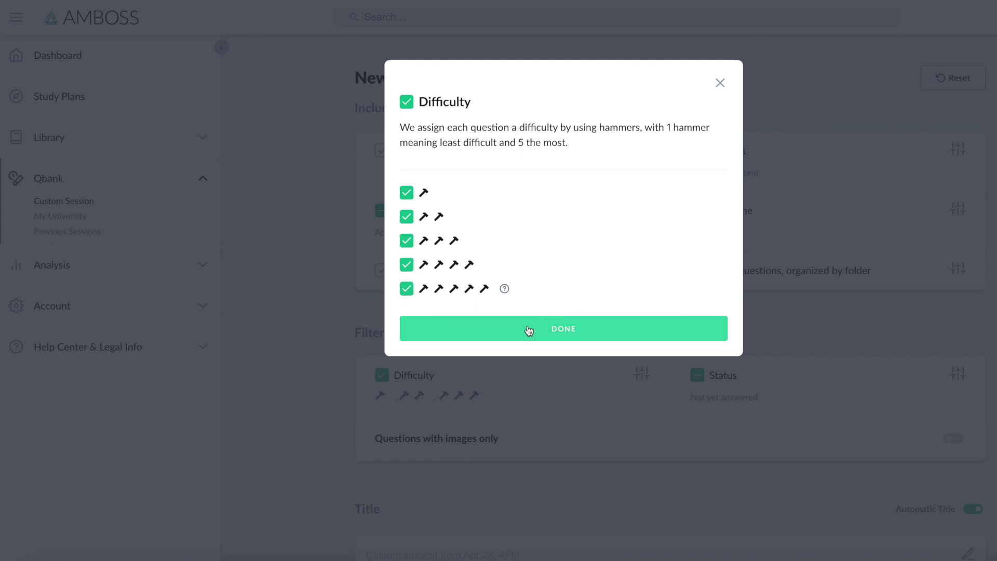
left_click(528, 329)
- Change the question count from 40 to 10 and launch Study Mode
scroll(659, 398, "down", 5)
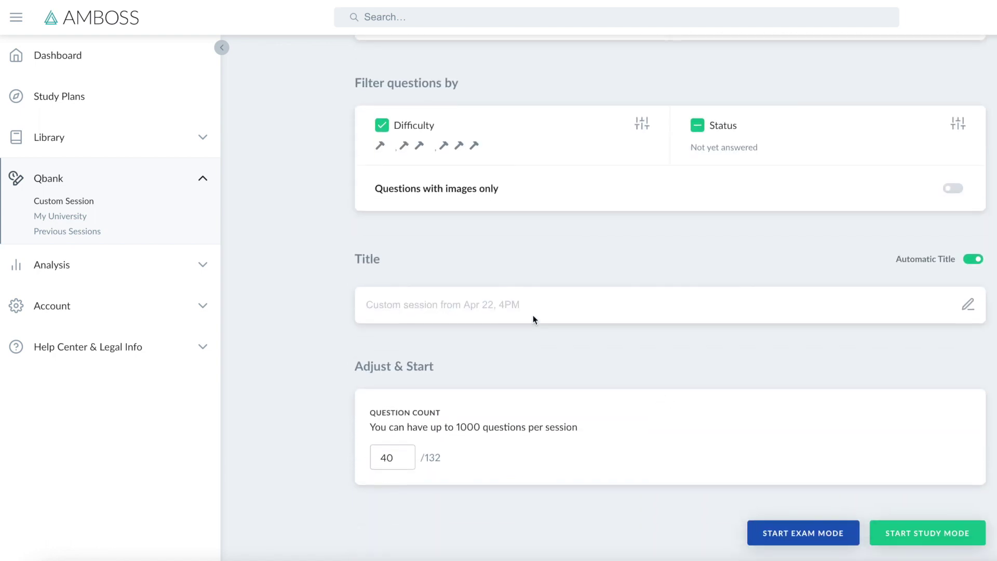
left_click(399, 461)
key("BackSpace")
key("BackSpace")
type("10")
left_click(919, 536)
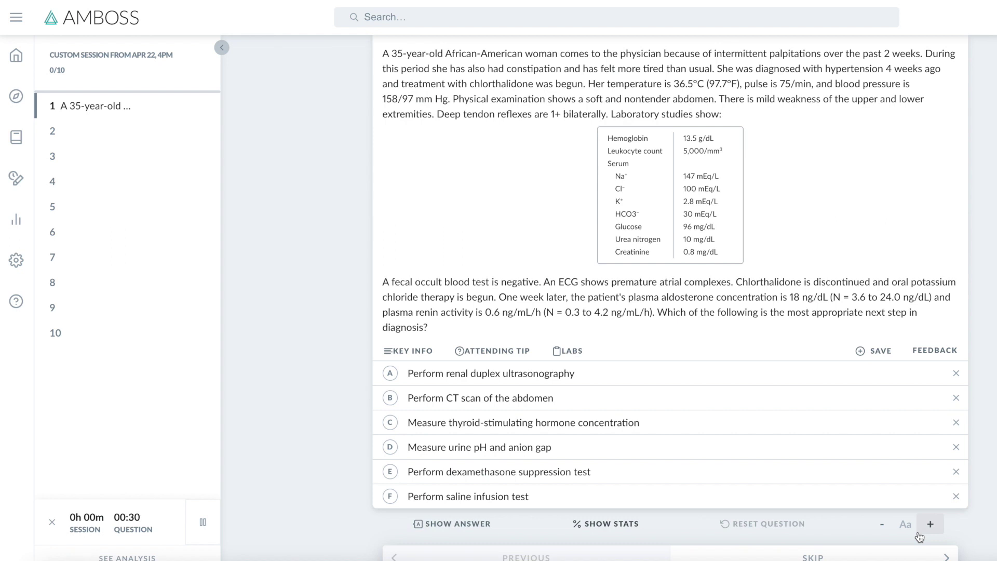
- Strike out answer A, renal duplex ultrasonography, on question 1
left_click(956, 374)
left_click(955, 397)
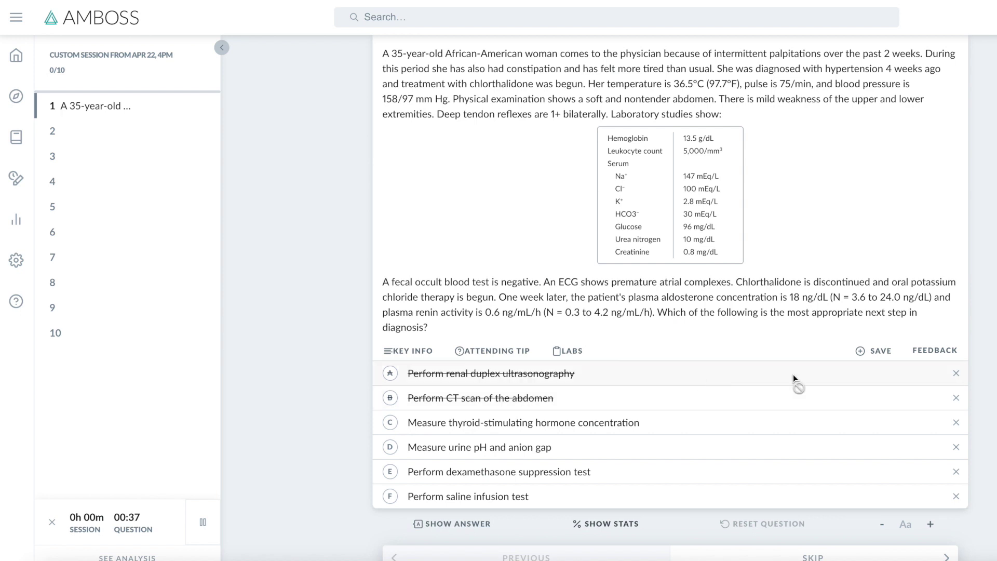
left_click(956, 374)
left_click(956, 398)
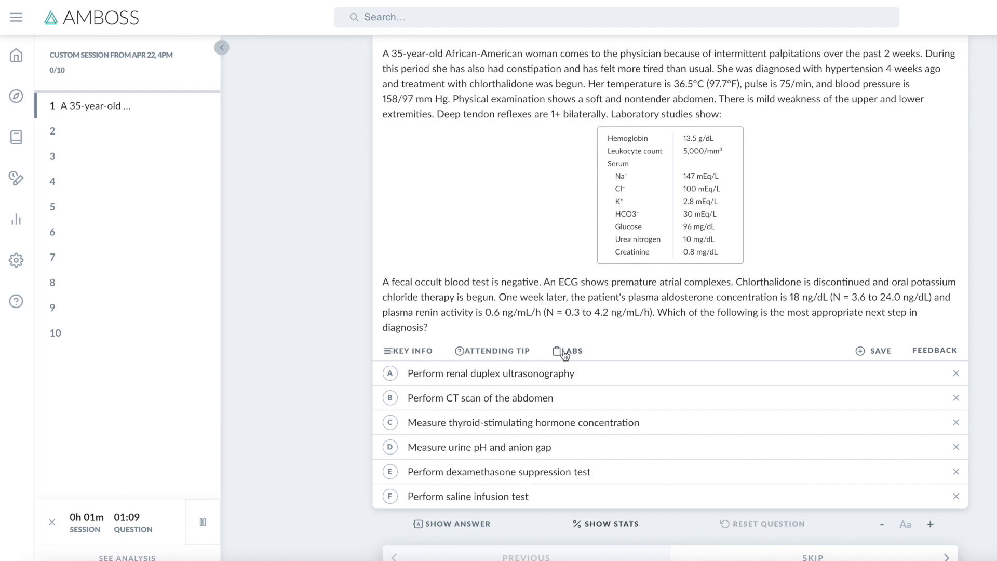
- Show the attending tip and key-info underlines, then answer C, measuring TSH concentration
left_click(509, 356)
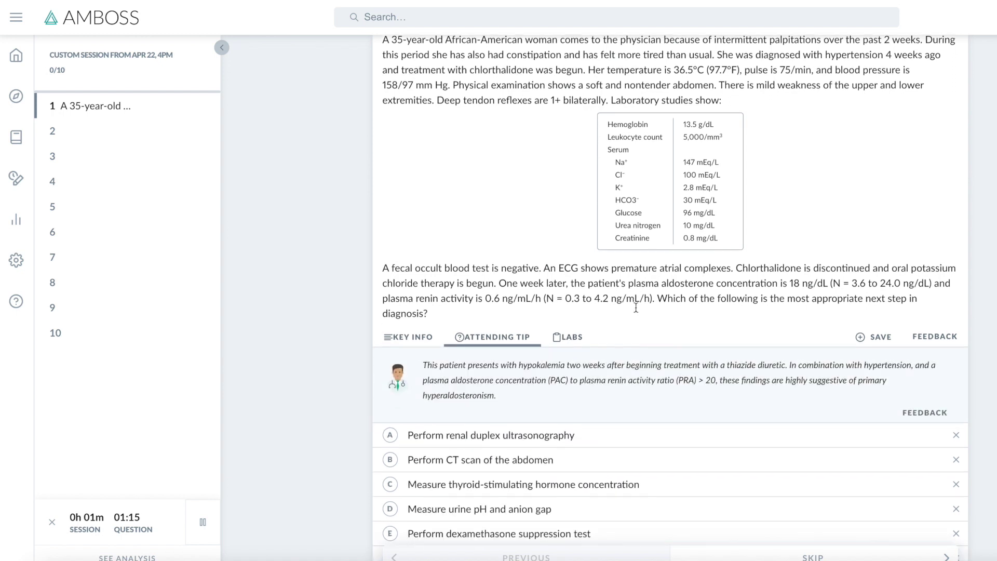
scroll(635, 307, "down", 2)
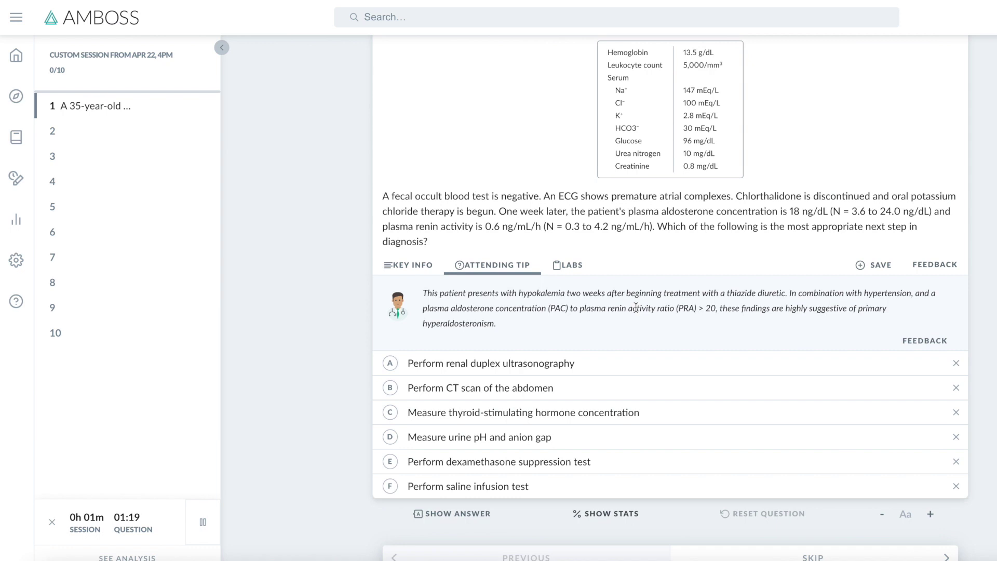
left_click(418, 267)
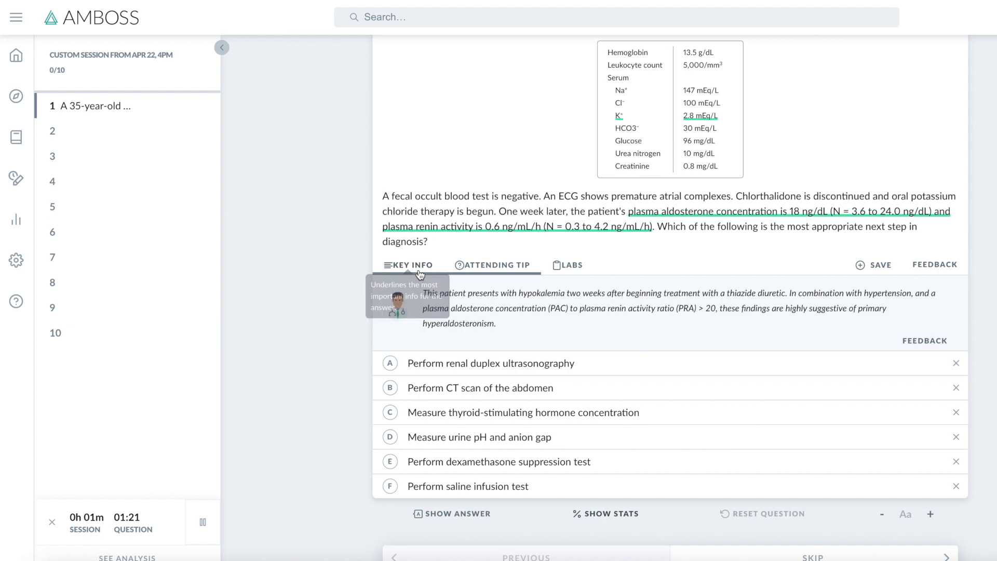
scroll(562, 317, "up", 2)
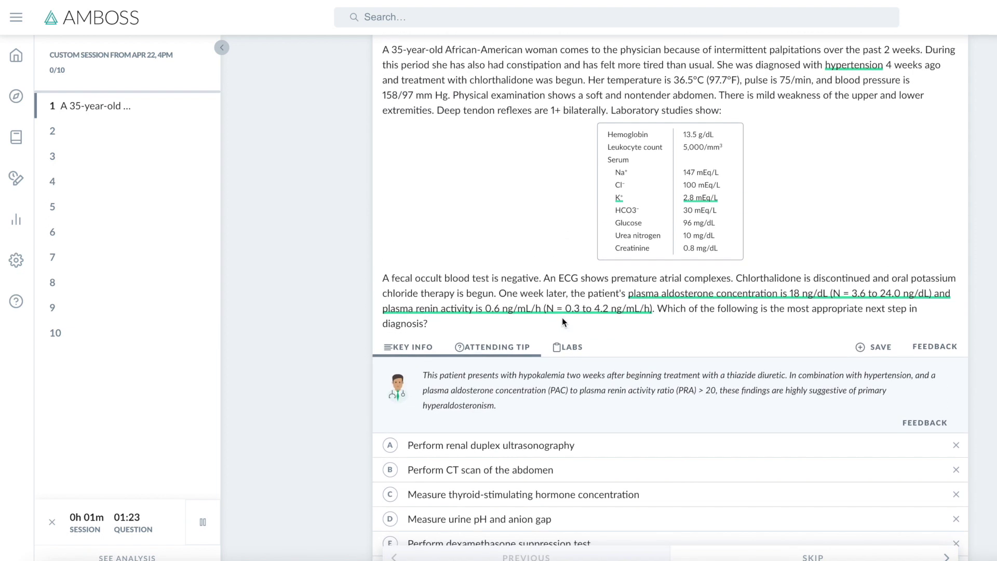
scroll(561, 316, "down", 2)
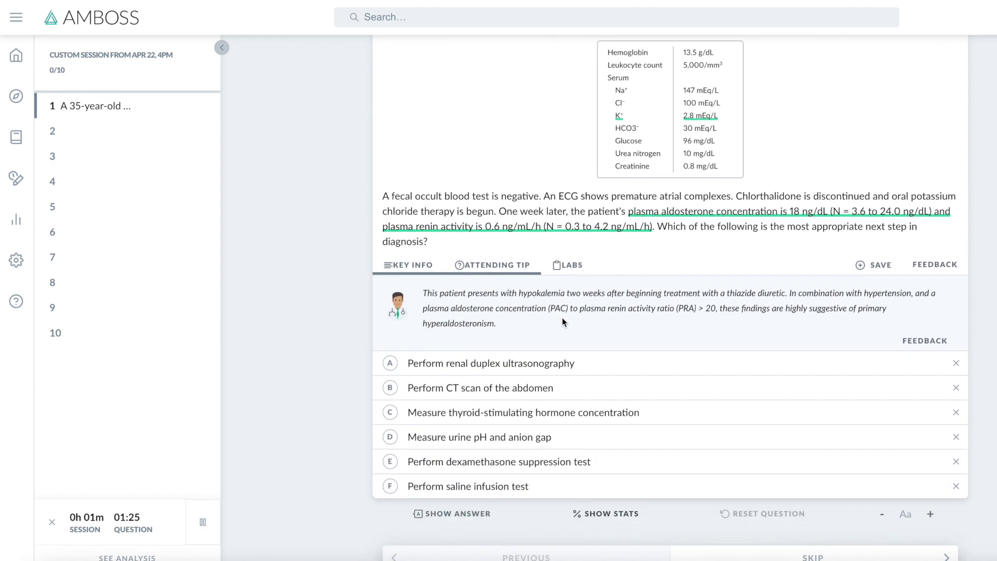
left_click(533, 415)
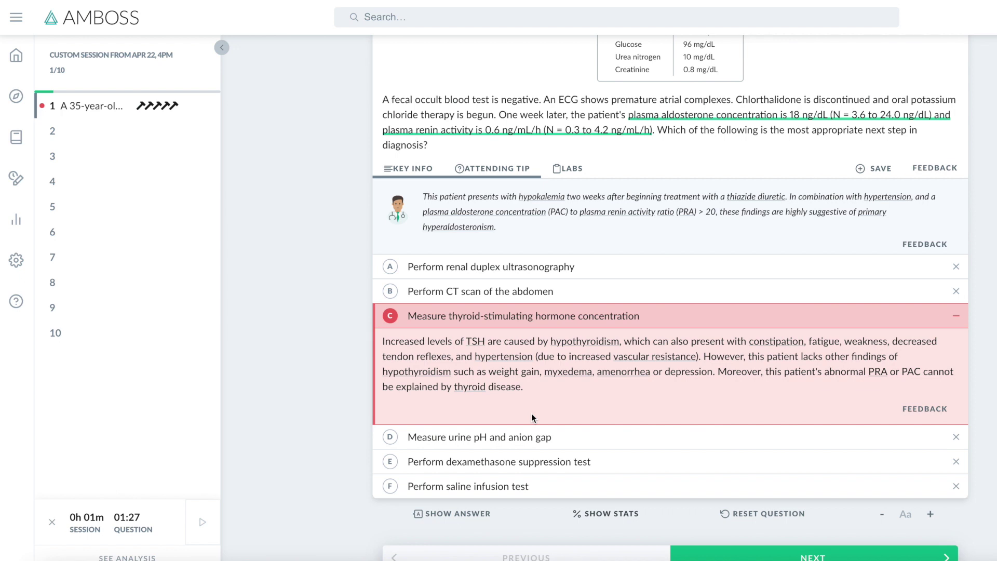
- Reveal answer percentages with saline infusion test correct, and expand every option's explanation
left_click(448, 515)
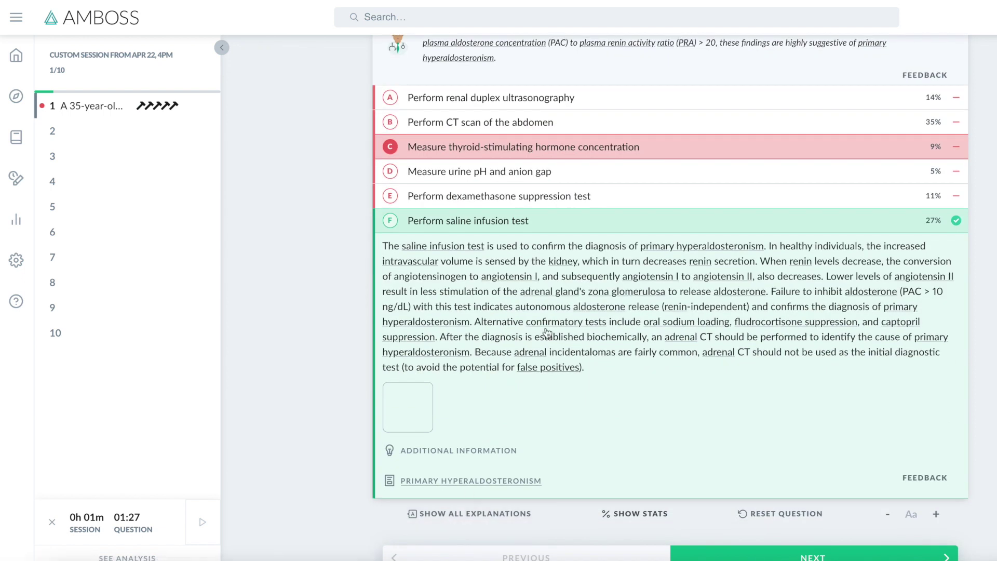
left_click(494, 514)
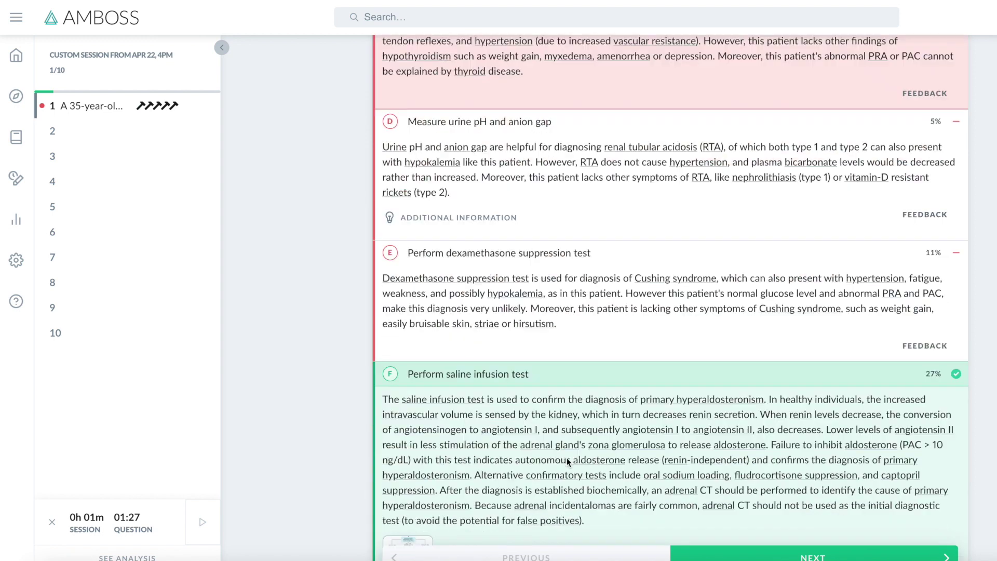
scroll(585, 449, "up", 6)
scroll(587, 452, "up", 4)
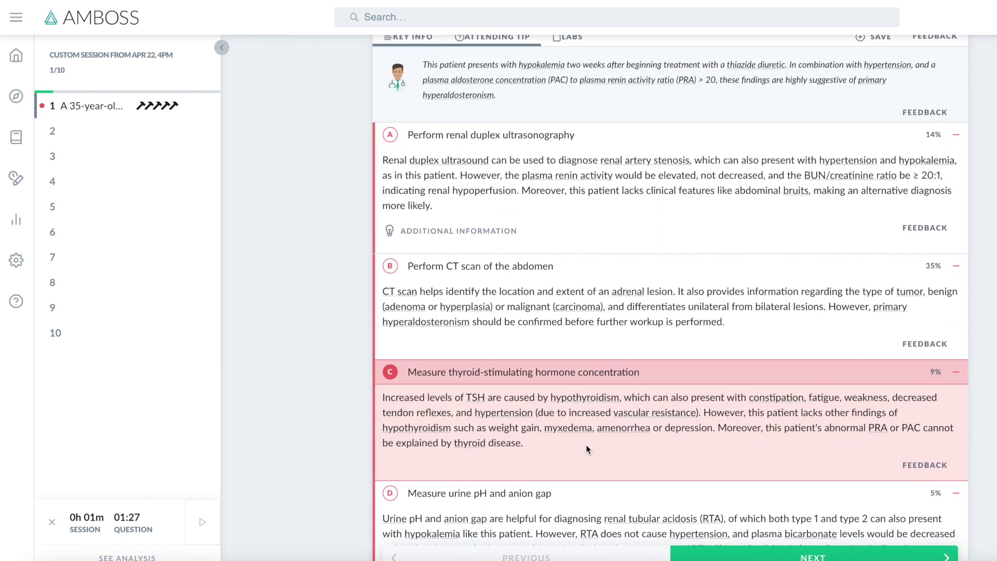
scroll(586, 448, "up", 6)
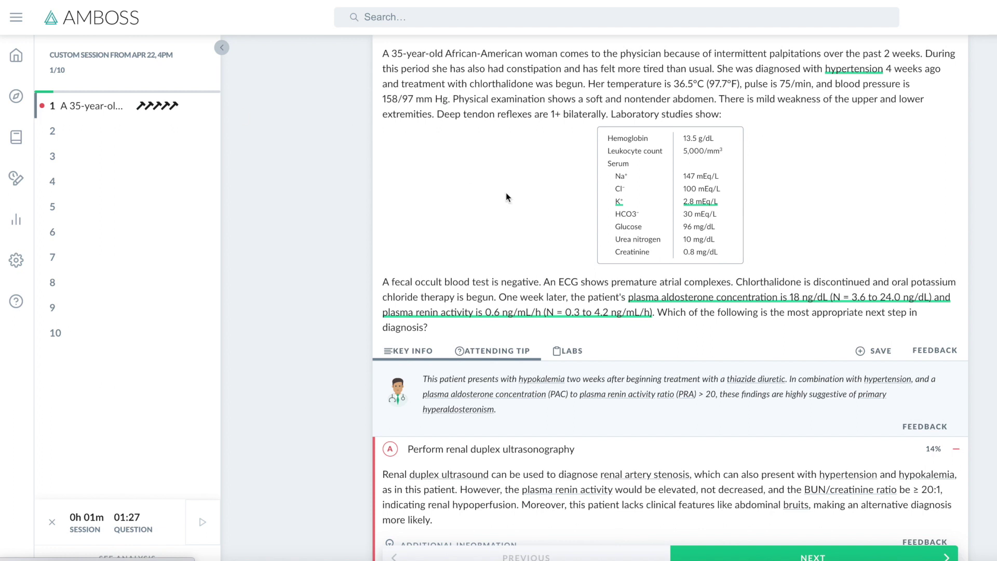
scroll(506, 192, "down", 6)
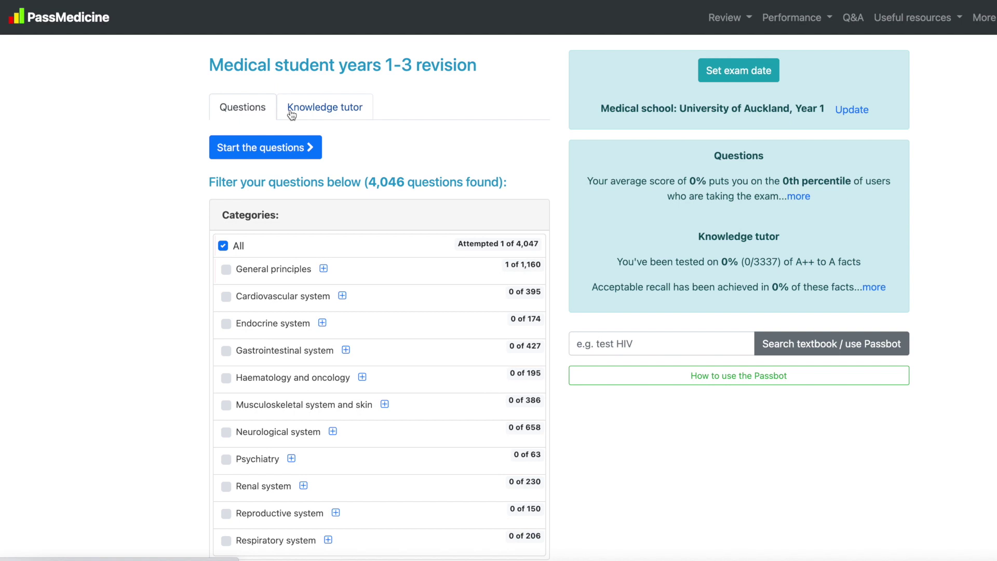
- Open the Questions performance Summary from the Performance menu
left_click(787, 25)
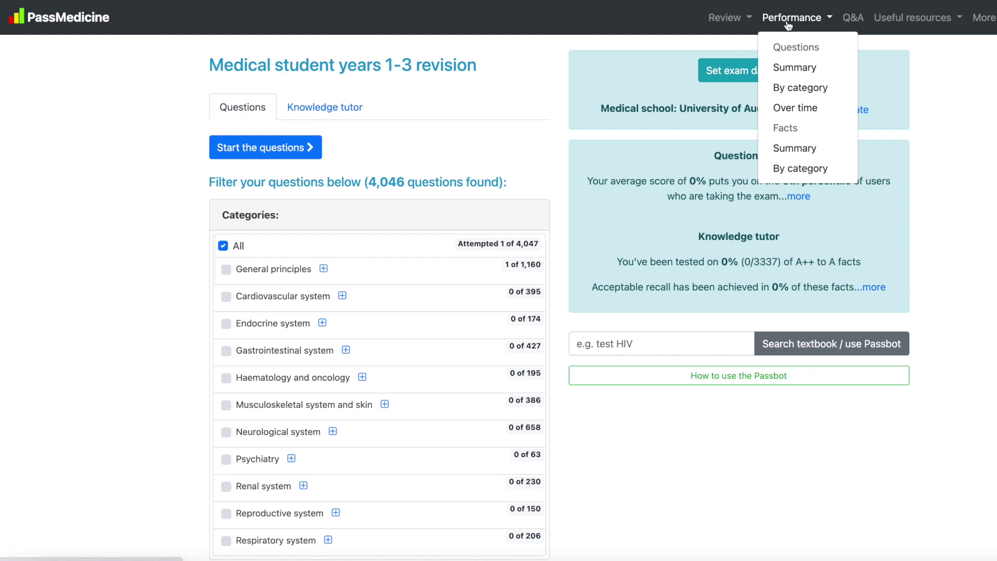
left_click(787, 67)
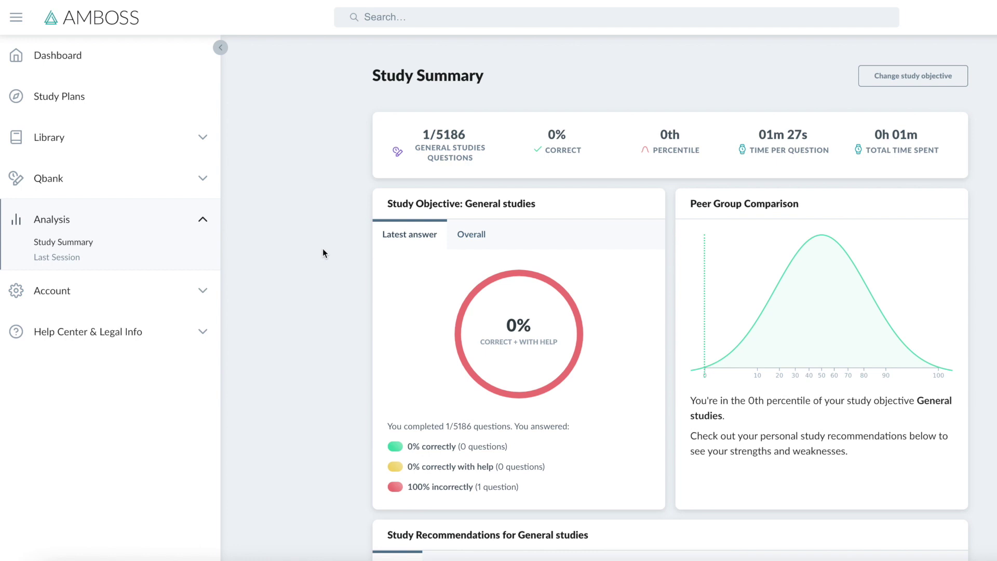
- Scroll down the AMBOSS Study Summary toward Study Recommendations
scroll(322, 249, "down", 1)
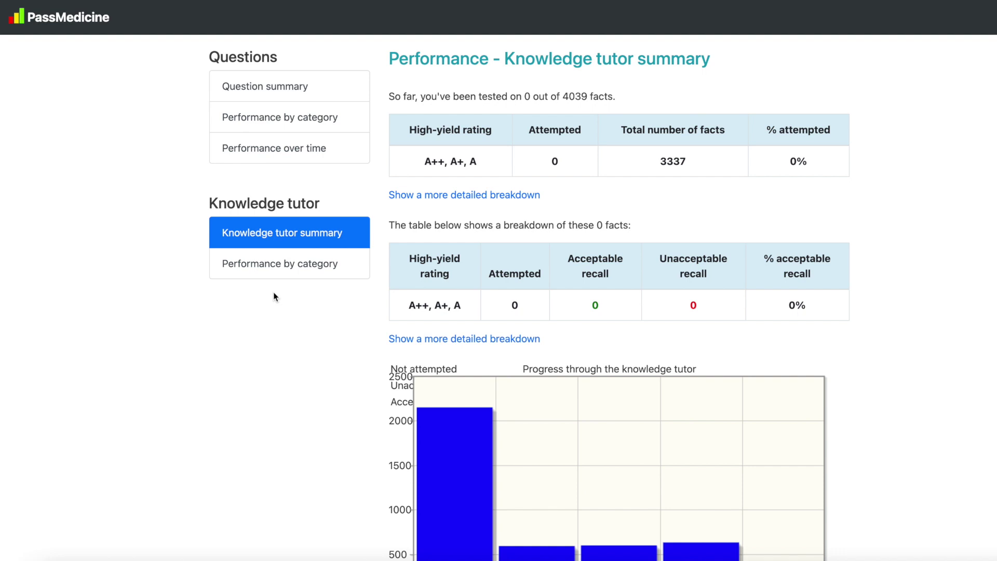
- Show the Knowledge tutor Performance by category grid, starting with General principles
left_click(275, 264)
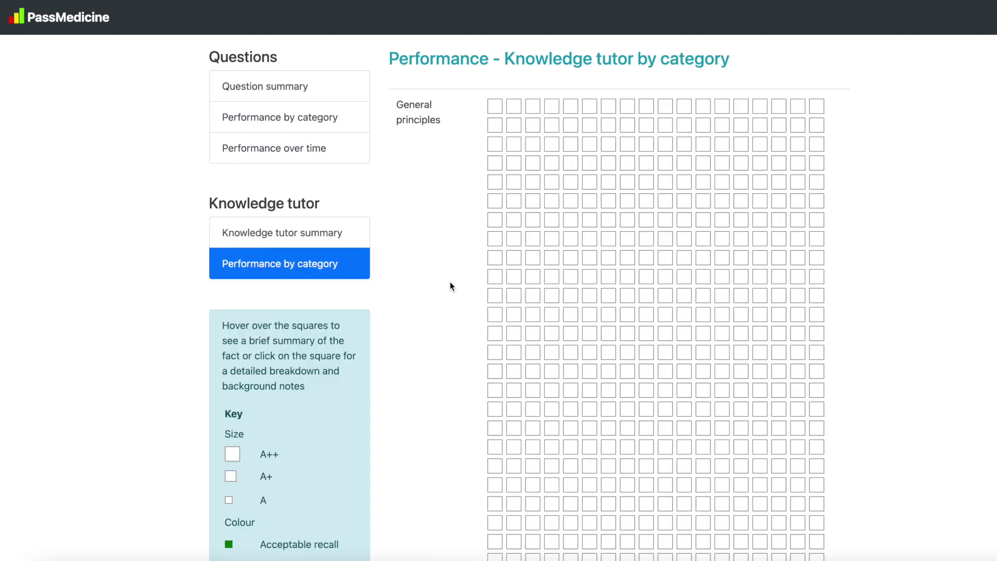